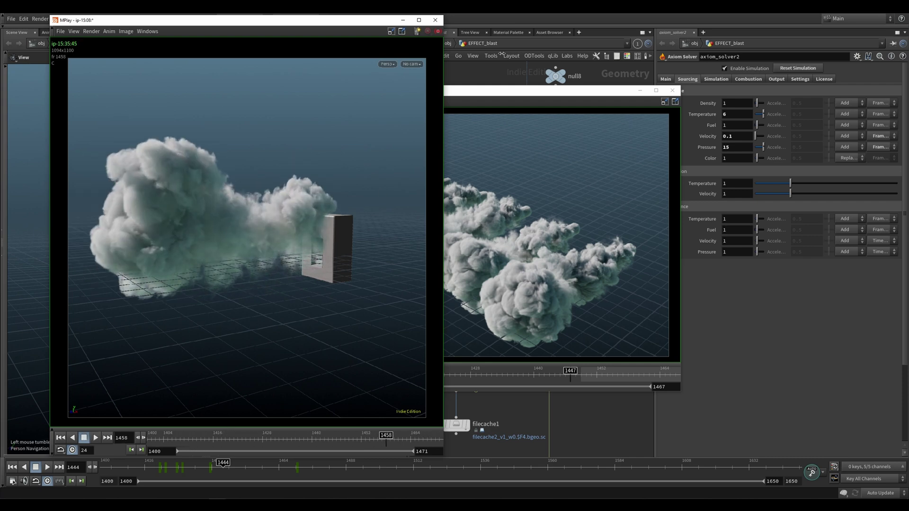
- Minimize both MPlay flipbook preview windows to reveal the scene view and node network
click(640, 90)
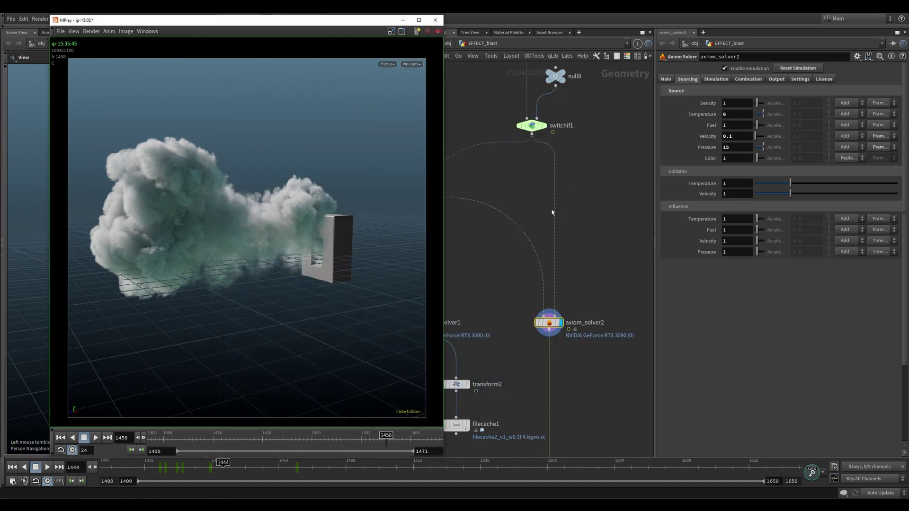
click(403, 20)
- Display the boolean2 result in the viewport, followed by the vdbfrompolygons2 collision volume
scroll(540, 204, down, 3)
mouse_move(592, 257)
middle_down()
mouse_move(502, 267)
mouse_move(603, 263)
middle_up()
key(e)
click(444, 199)
middle_drag(606, 227, 442, 236)
middle_drag(539, 237, 393, 251)
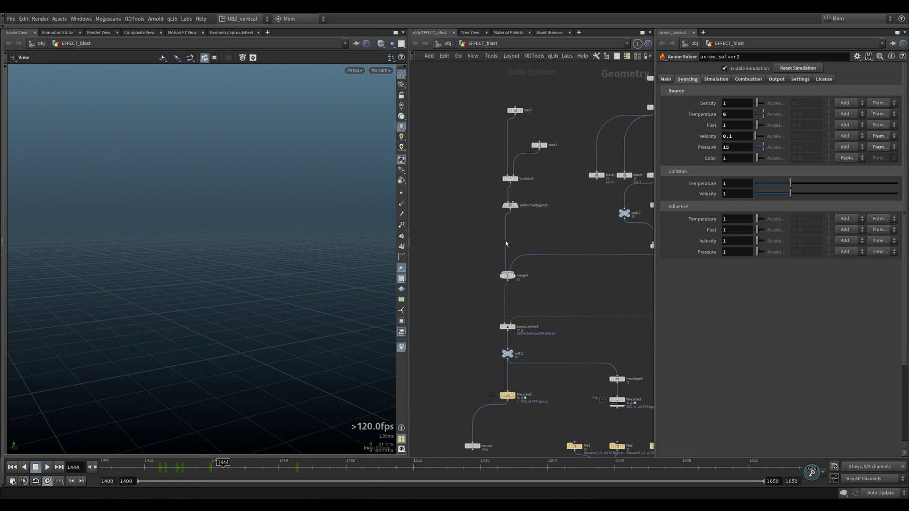
middle_drag(549, 217, 486, 237)
scroll(495, 237, down, 3)
scroll(503, 234, up, 4)
middle_drag(481, 206, 528, 214)
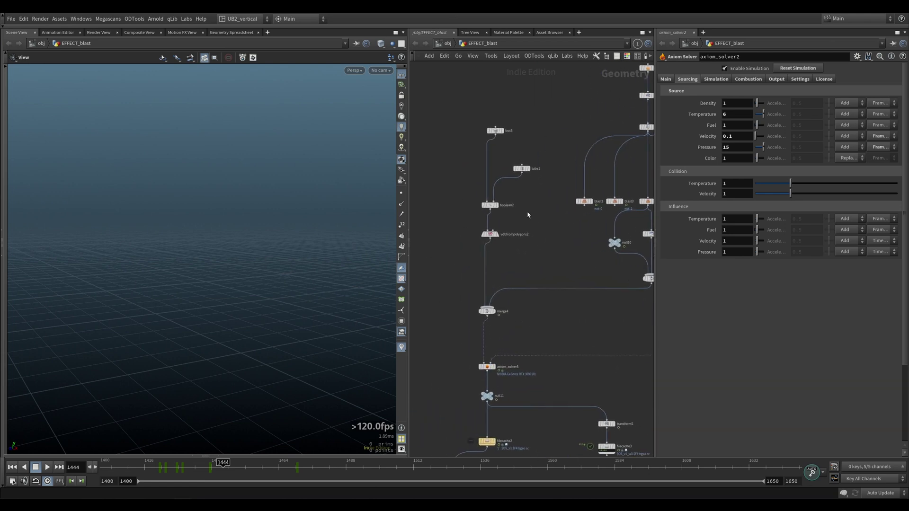
scroll(523, 197, up, 2)
click(488, 209)
click(478, 208)
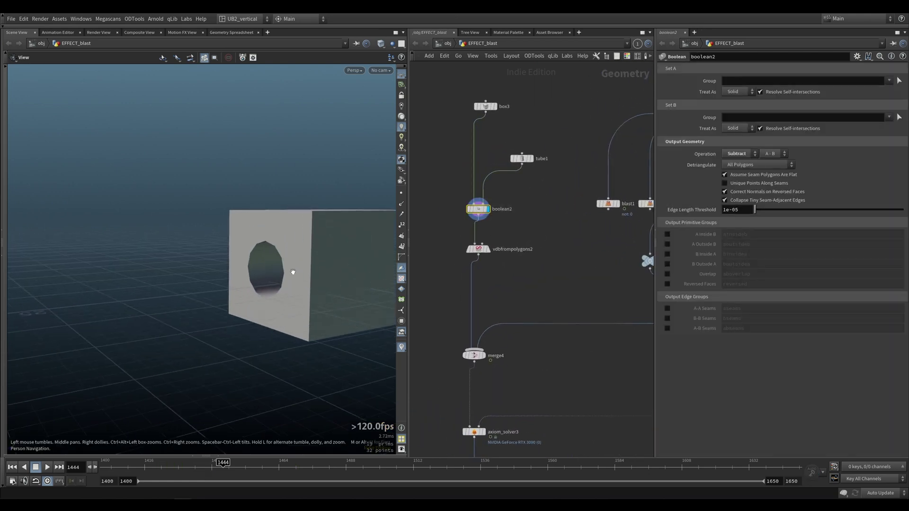
drag(292, 272, 305, 307)
click(487, 249)
- Display the merge2 node below axiom_sourceShape2 and examine the source shape in the viewport
middle_drag(530, 289, 403, 300)
middle_drag(454, 287, 487, 271)
scroll(487, 272, down, 3)
middle_drag(477, 317, 506, 280)
middle_drag(593, 306, 485, 315)
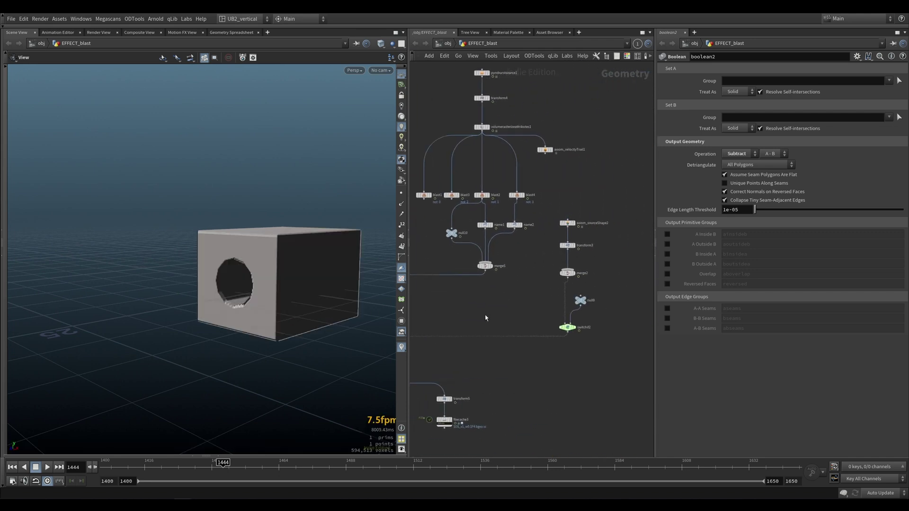
scroll(543, 246, up, 3)
key(r)
drag(560, 235, 598, 259)
drag(544, 282, 578, 308)
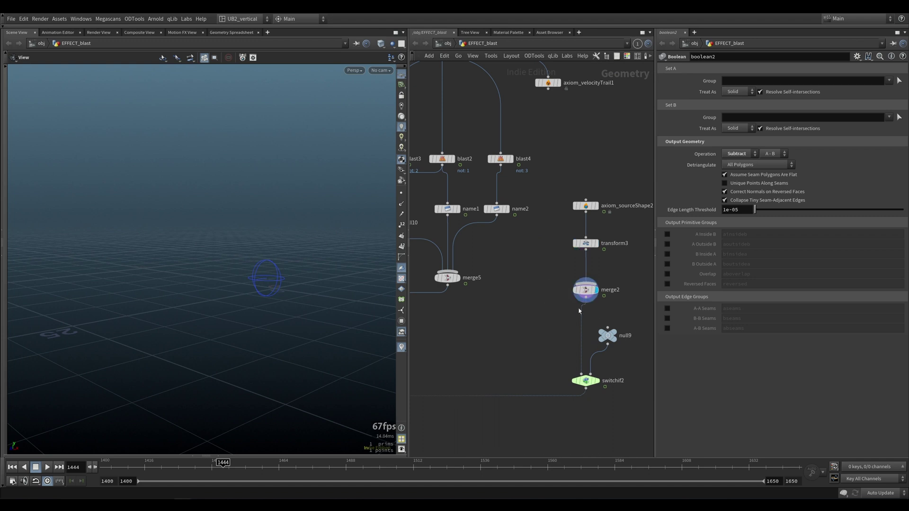
drag(284, 286, 327, 318)
- Display the axiom_solver3 node and show its simulation parameters
middle_drag(450, 321, 626, 262)
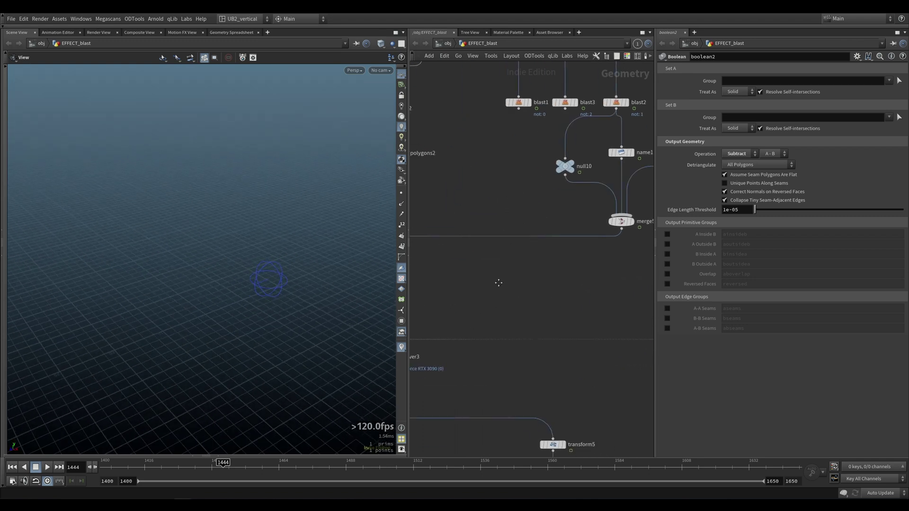
middle_drag(484, 273, 523, 299)
scroll(522, 298, down, 1)
middle_drag(477, 325, 495, 261)
key(r)
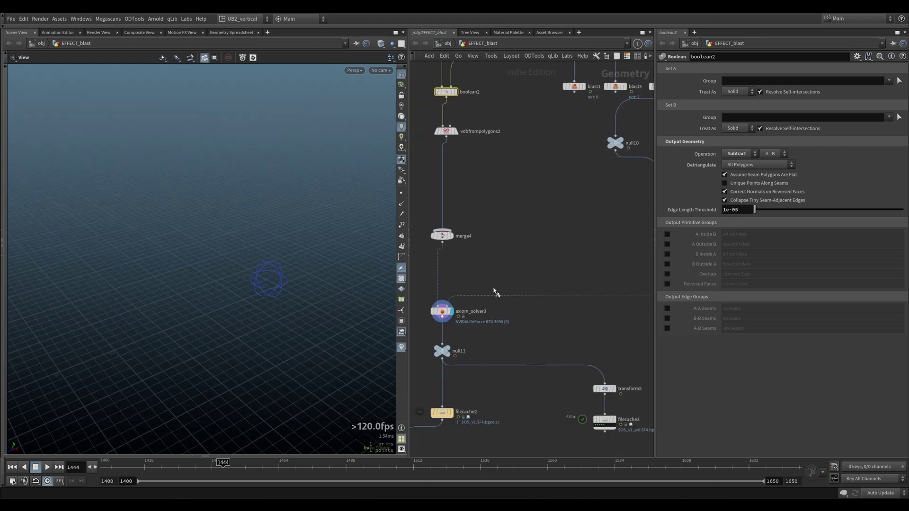
drag(493, 290, 420, 316)
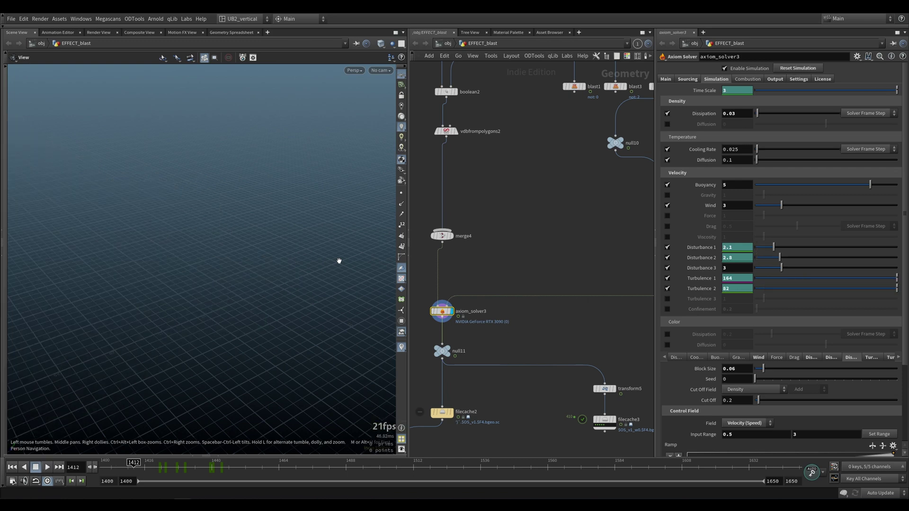
- Play the axiom_solver3 simulation up to frame 1453 and examine the smoke from several angles
drag(255, 279, 274, 256)
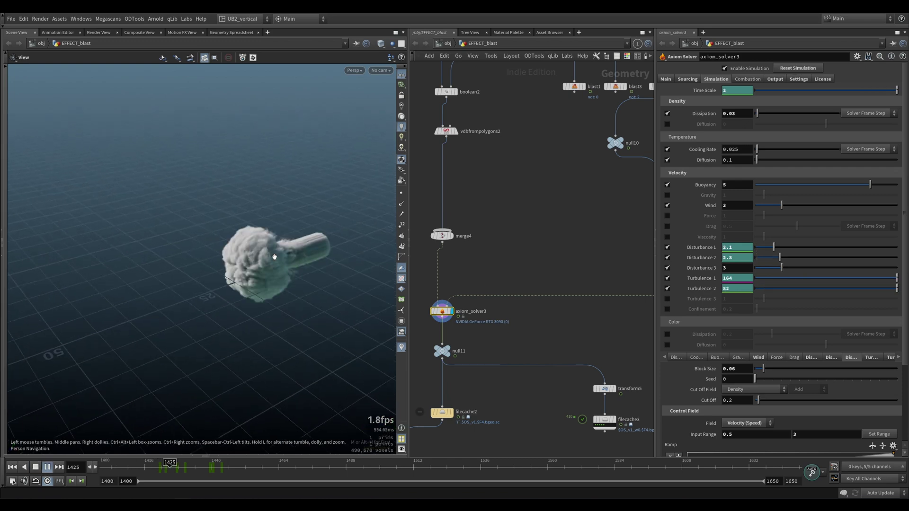
key(Up)
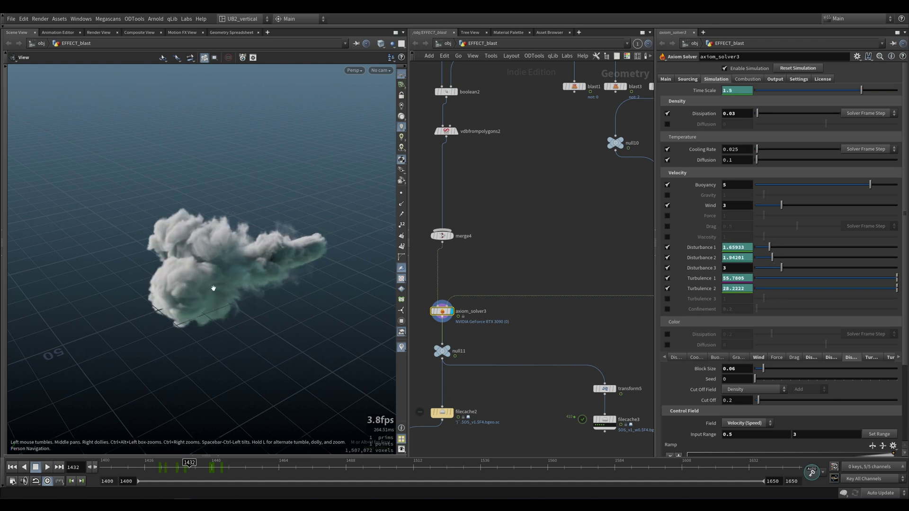
drag(213, 287, 220, 266)
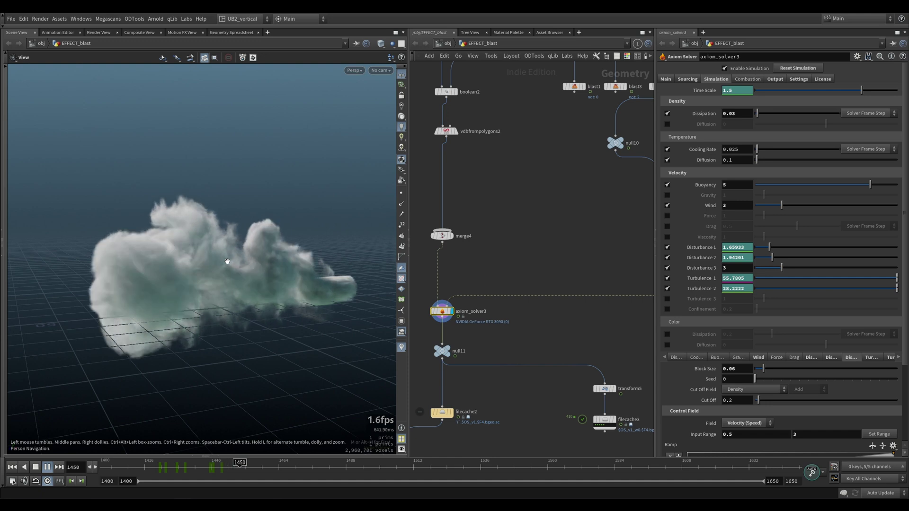
mouse_move(240, 279)
mouse_down()
mouse_move(229, 304)
mouse_move(213, 298)
mouse_move(241, 308)
mouse_move(240, 274)
mouse_up()
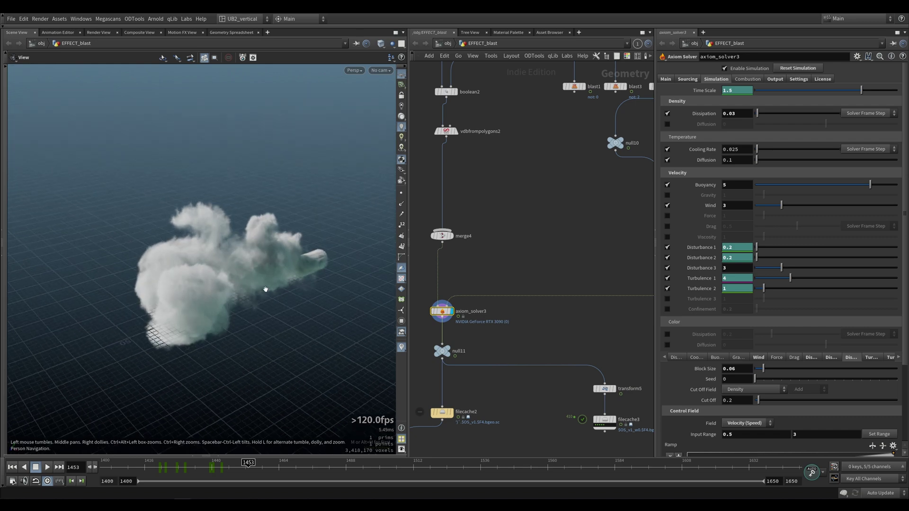
drag(201, 276, 233, 260)
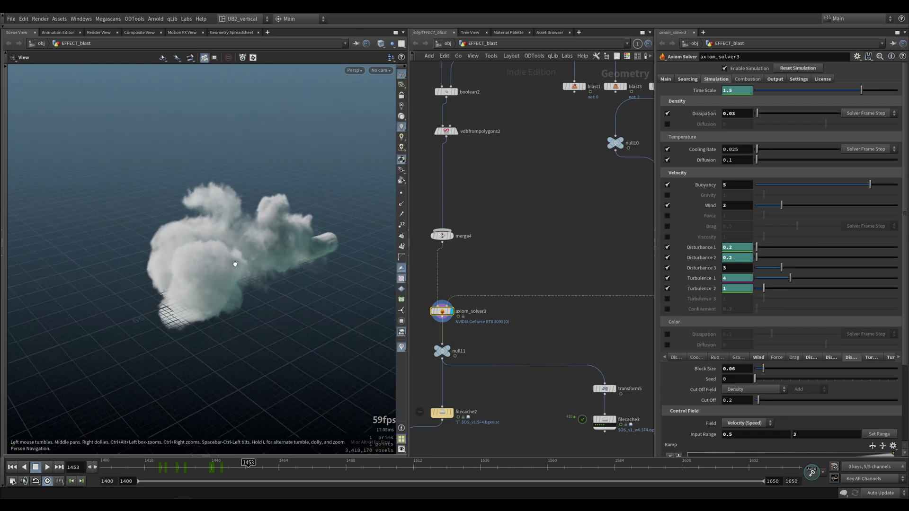
- Replay the simulation from the start, stop it at frame 1424, and examine the burst of smoke up close
middle_drag(563, 258, 512, 292)
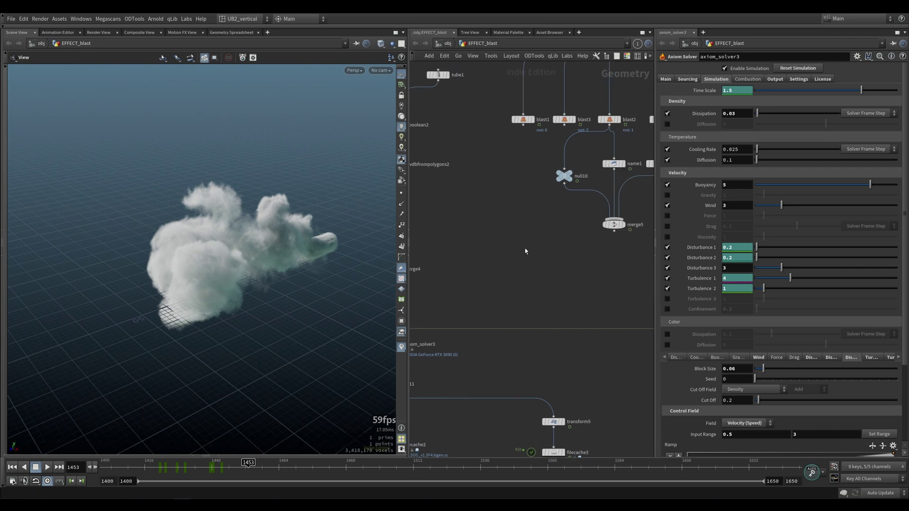
key(ctrl+Up)
key(Up)
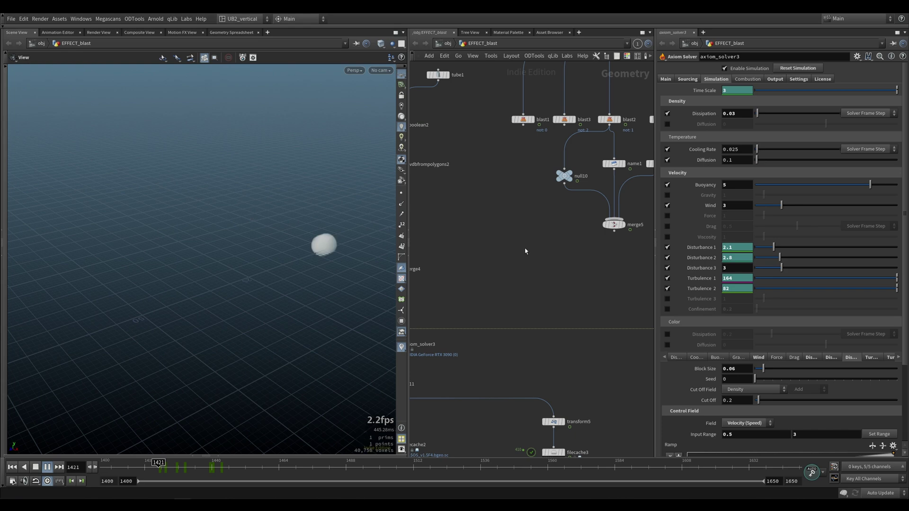
key(Up)
middle_drag(235, 290, 194, 307)
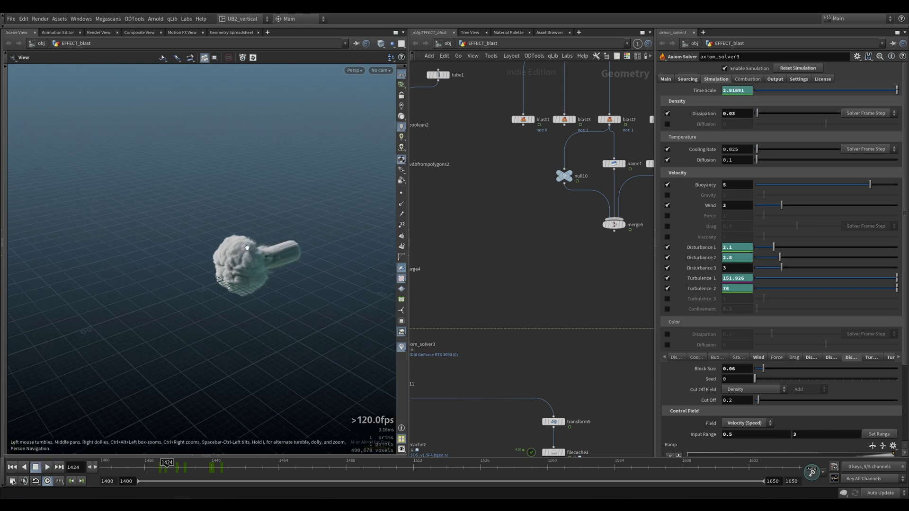
drag(194, 307, 217, 246)
right_drag(217, 245, 308, 243)
drag(308, 243, 254, 268)
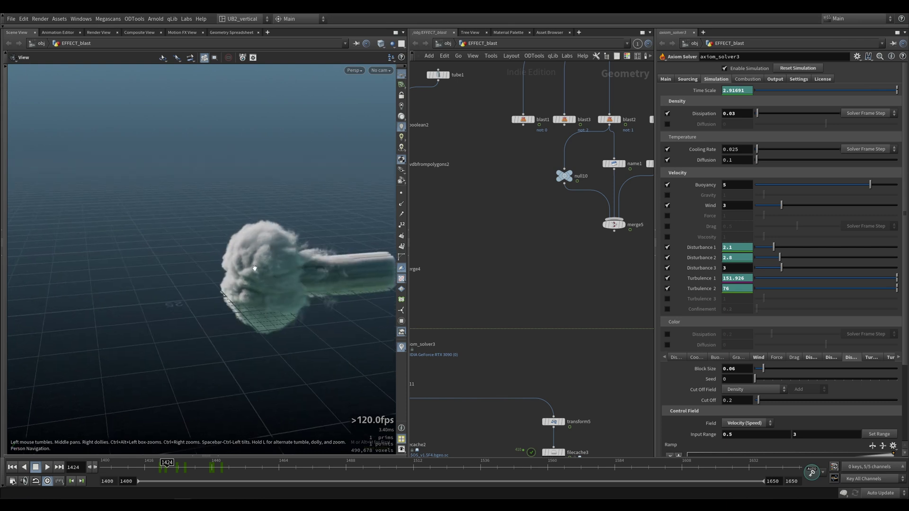
drag(237, 299, 208, 280)
- Display pyroburstsource1 with its parameters and scrub the timeline to frame 1421 to view the burst points
middle_drag(512, 176, 434, 364)
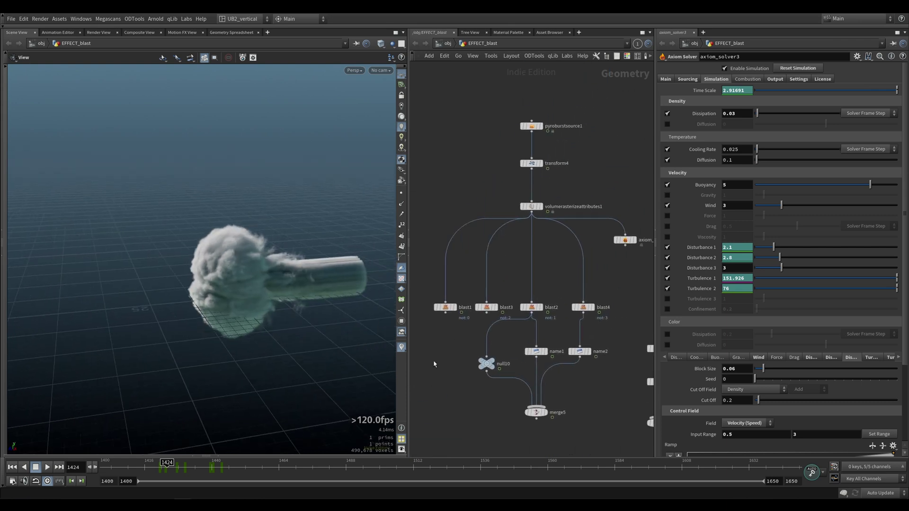
middle_drag(500, 123, 495, 159)
click(536, 163)
drag(495, 156, 547, 188)
drag(128, 473, 124, 473)
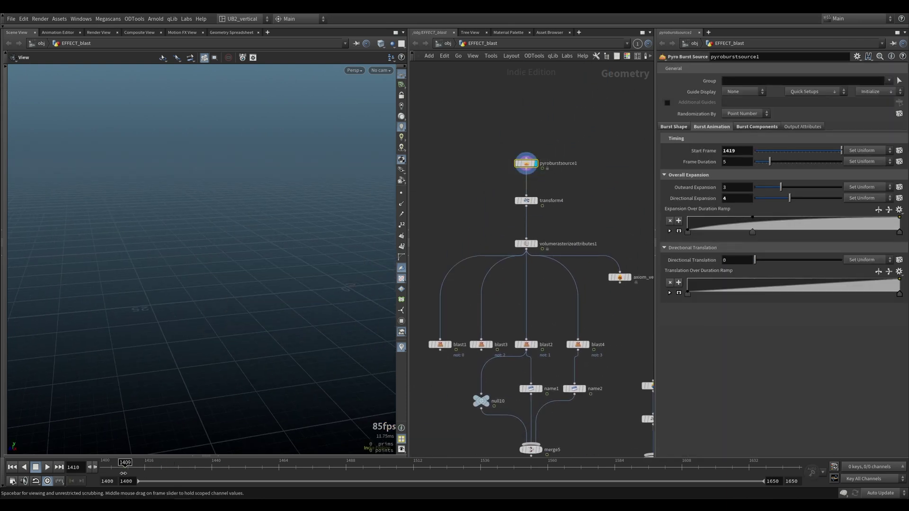
drag(176, 465, 167, 465)
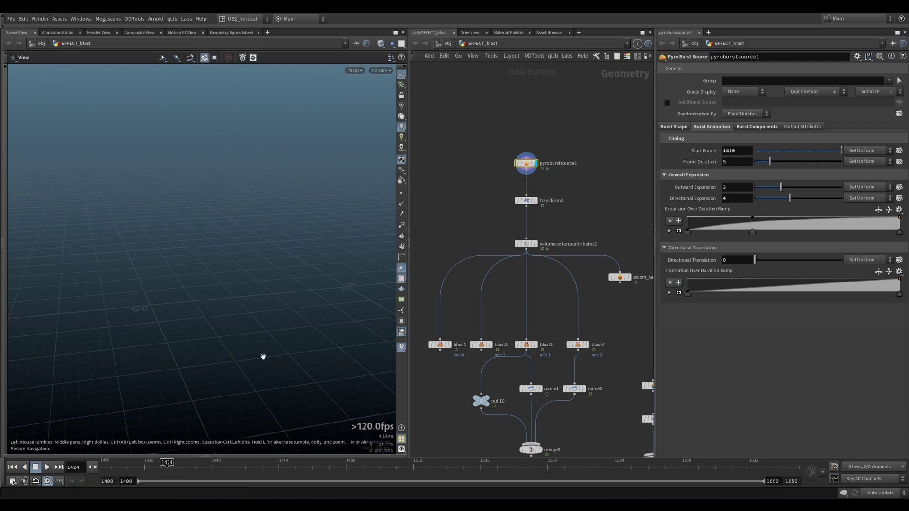
middle_drag(318, 295, 256, 308)
drag(171, 466, 159, 466)
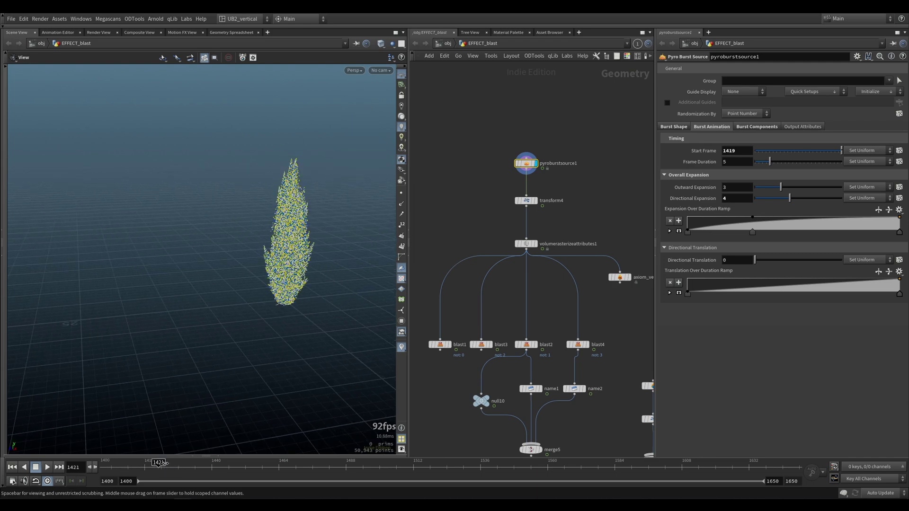
- Show the Burst Shape settings of pyroburstsource1 and check its burst type options
click(679, 128)
click(742, 151)
click(741, 169)
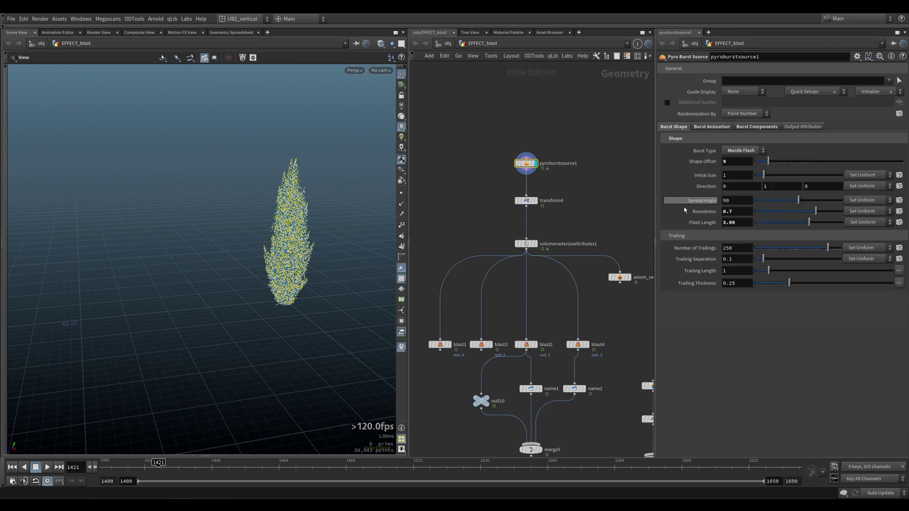
- Display the burst points at transform4, followed by their rasterized volumes at volumerasterizeattributes1
drag(517, 210, 514, 208)
key(r)
alt+drag(231, 325, 279, 304)
click(535, 244)
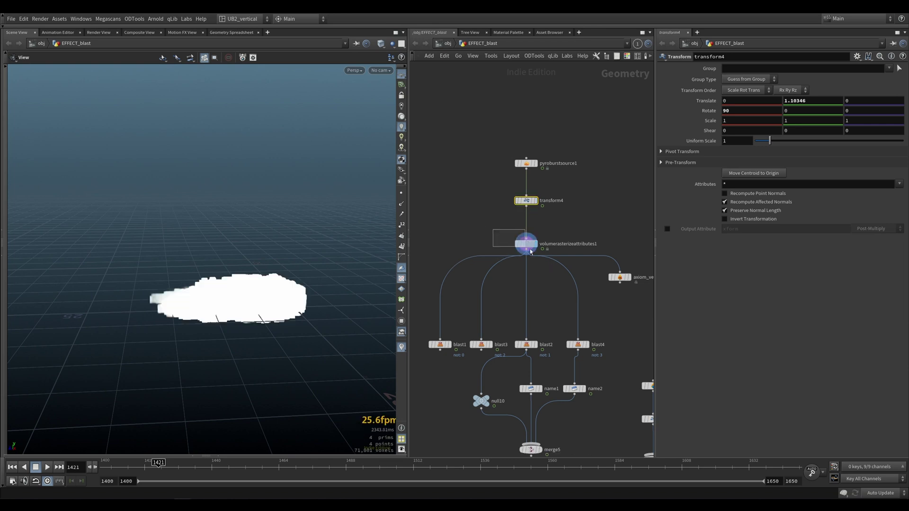
- Display the blast2 volume and inspect the node information of blast2 and blast4
middle_drag(556, 298, 537, 229)
scroll(526, 257, up, 1)
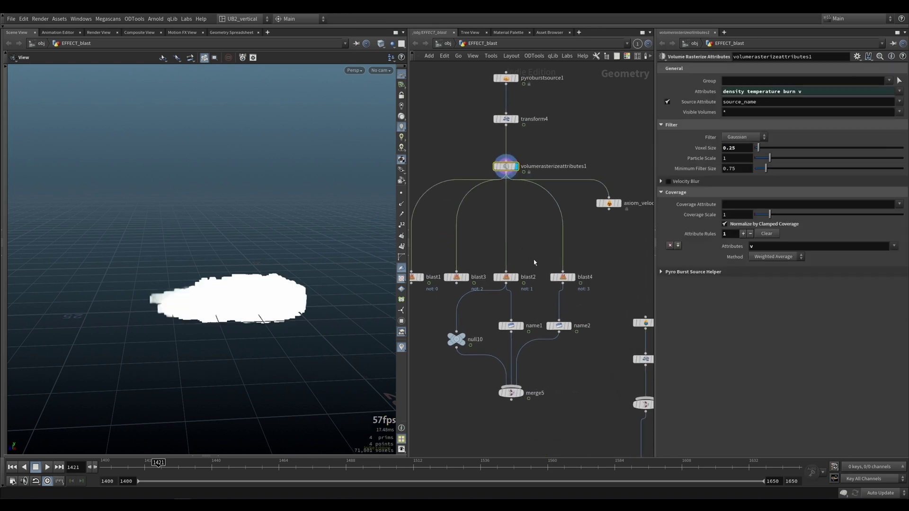
click(515, 277)
click(505, 280)
middle_click(506, 279)
middle_click(565, 280)
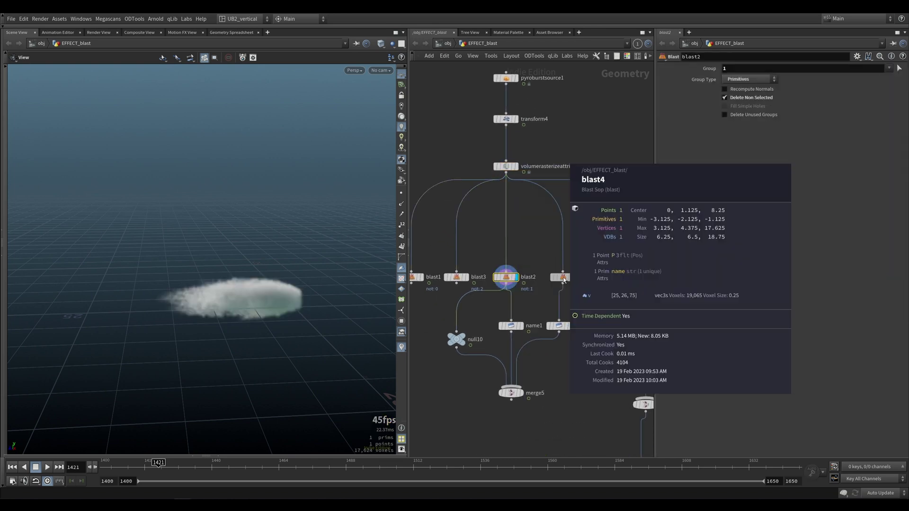
- Inspect the node information of name2, name1 and null10 to check their volume field names
middle_drag(576, 305, 582, 244)
middle_click(569, 266)
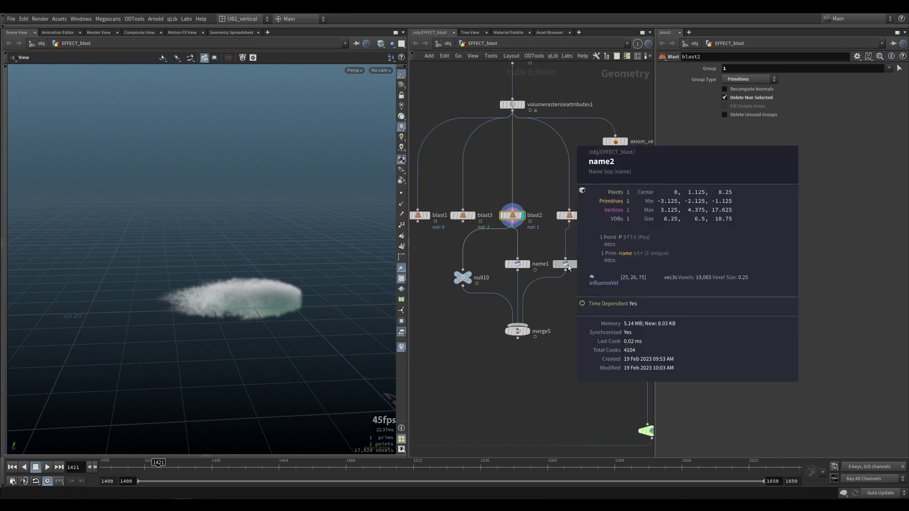
middle_click(568, 264)
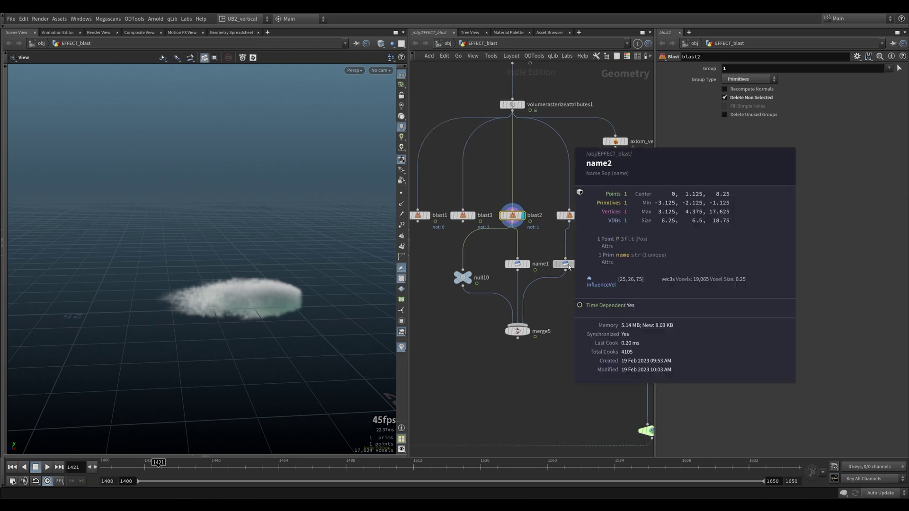
middle_click(517, 266)
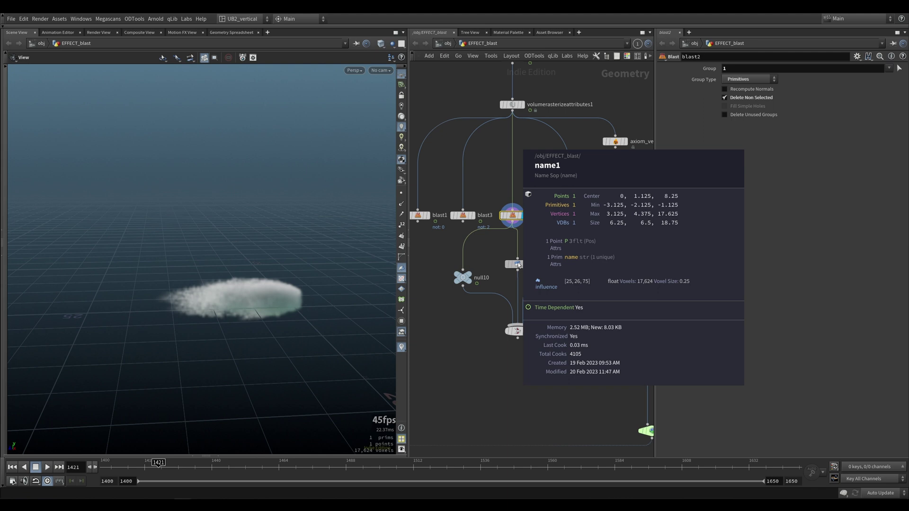
middle_click(464, 278)
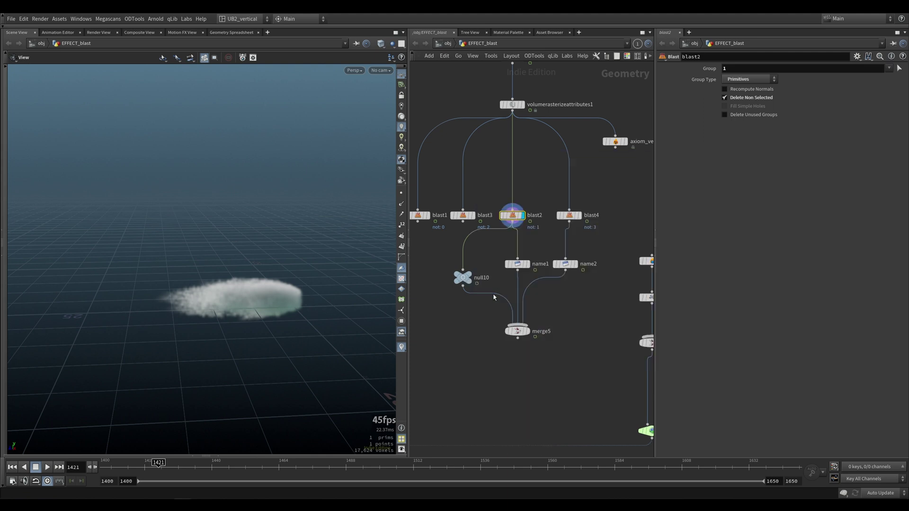
- Display the merge5 node's combined volumes and recheck the node information of name1
key(r)
click(517, 331)
click(518, 331)
middle_drag(446, 329, 485, 303)
scroll(485, 302, down, 4)
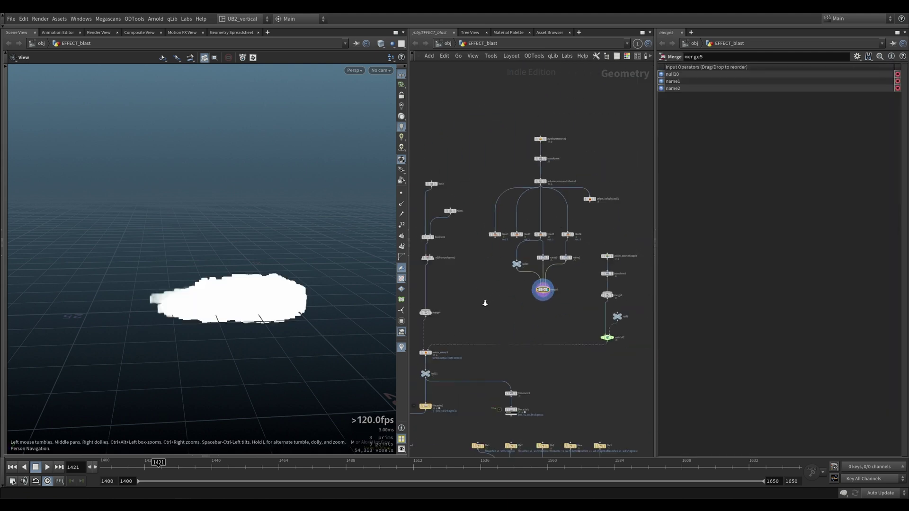
scroll(529, 302, up, 3)
middle_click(555, 238)
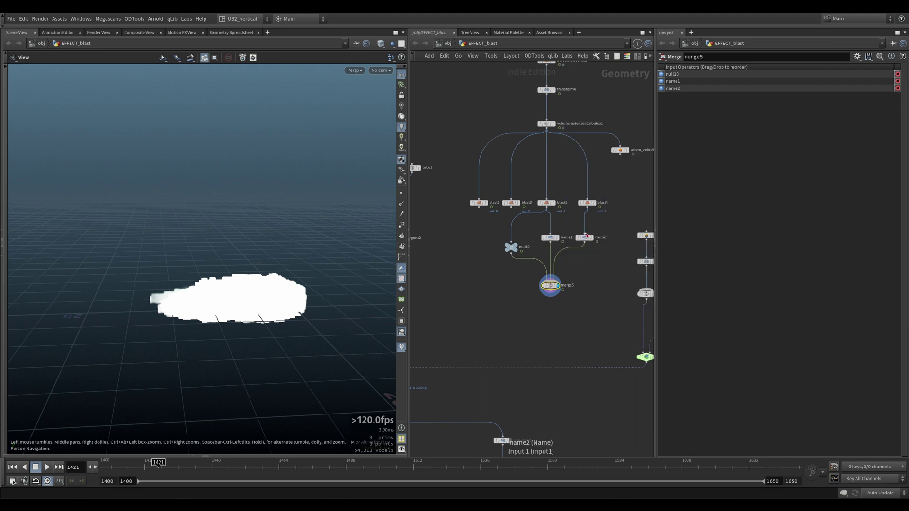
middle_click(552, 238)
middle_click(552, 239)
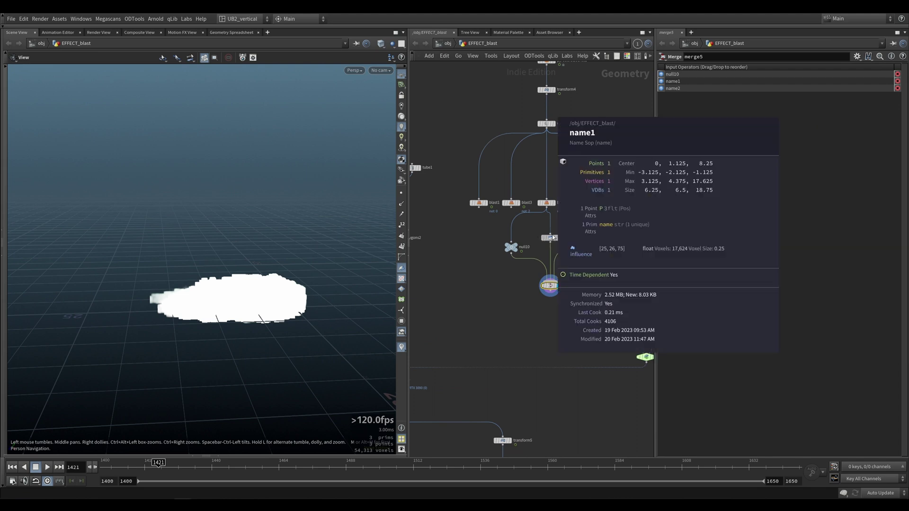
- Select axiom_solver3 and display its smoke simulation again at frame 1421
scroll(554, 284, down, 3)
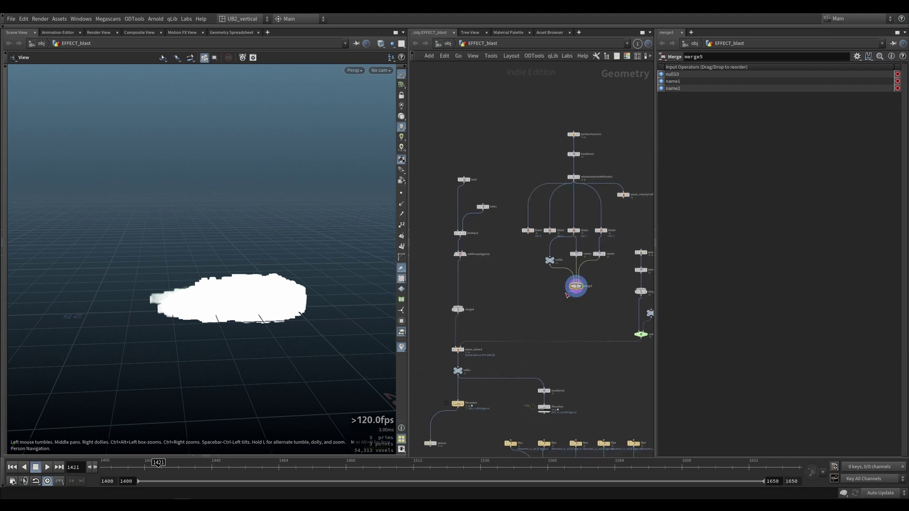
drag(566, 295, 457, 306)
scroll(479, 331, up, 3)
middle_drag(518, 294, 527, 275)
click(466, 338)
drag(509, 302, 454, 344)
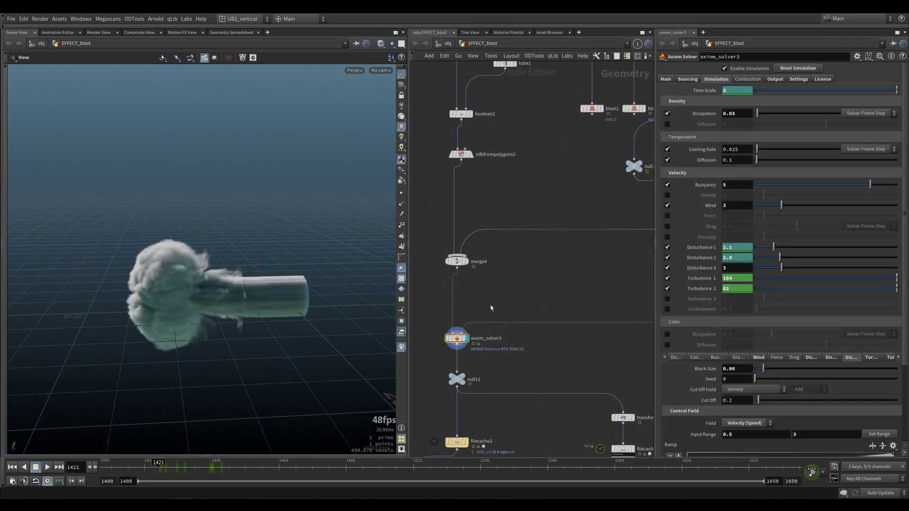
- Play the axiom_solver3 simulation from the start, stop at frame 1423 and examine the early smoke from different angles
key(ctrl+Up)
key(Up)
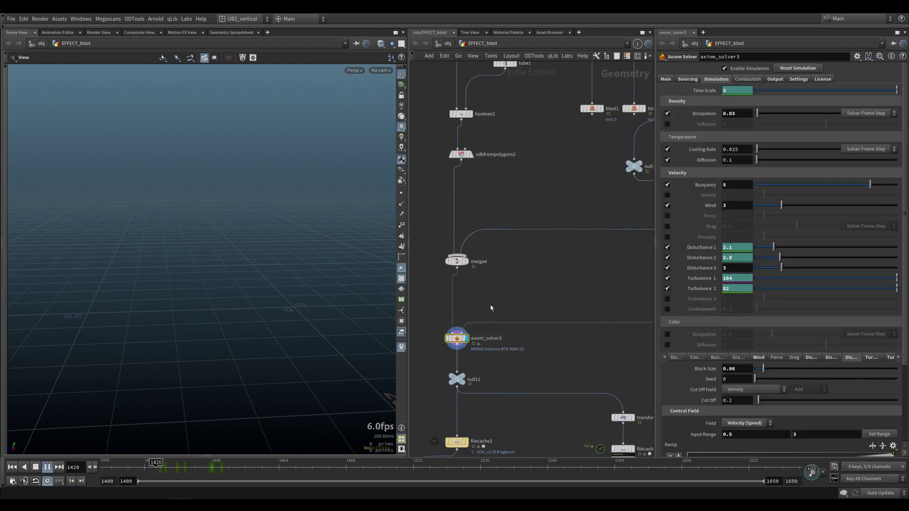
key(Up)
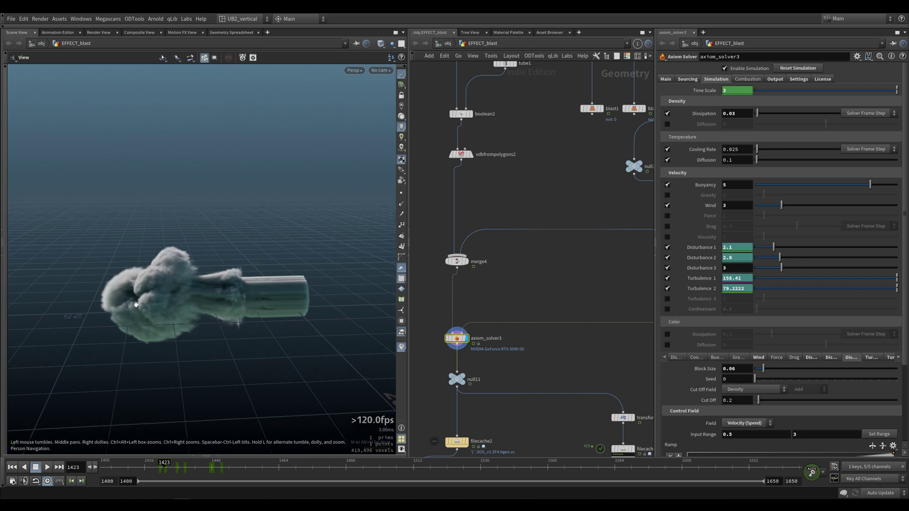
alt+drag(135, 304, 159, 345)
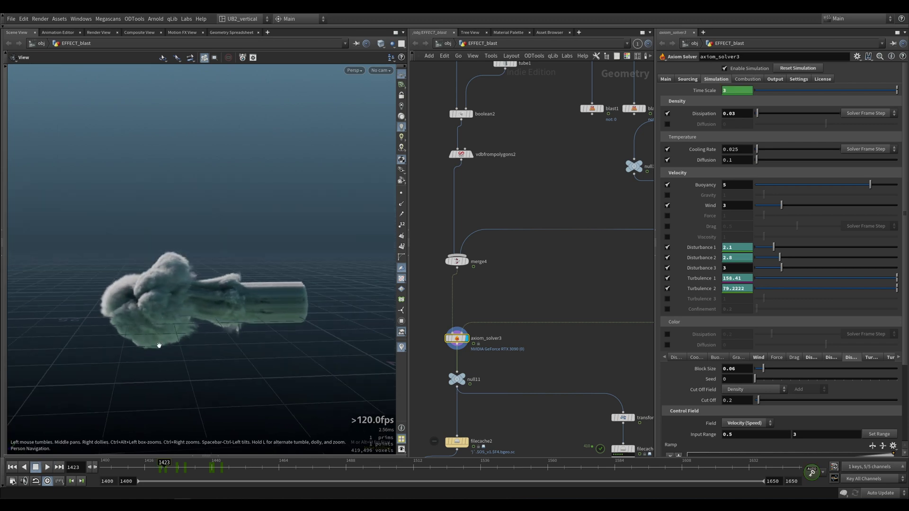
drag(135, 312, 184, 313)
key(ctrl+Up)
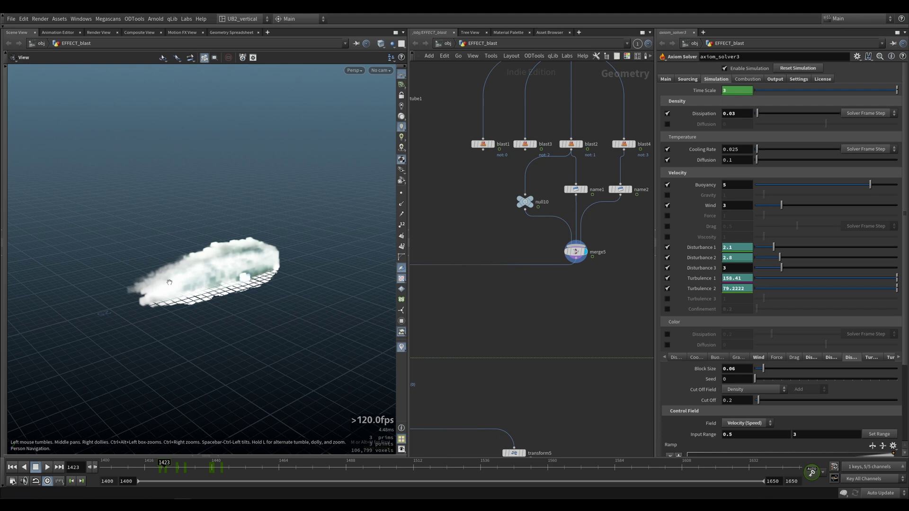
- Examine the merge5 source volume's shape at frame 1423 and its place in the network feeding the solver
drag(170, 282, 130, 266)
middle_drag(555, 94, 499, 222)
middle_drag(438, 380, 564, 253)
scroll(503, 308, down, 3)
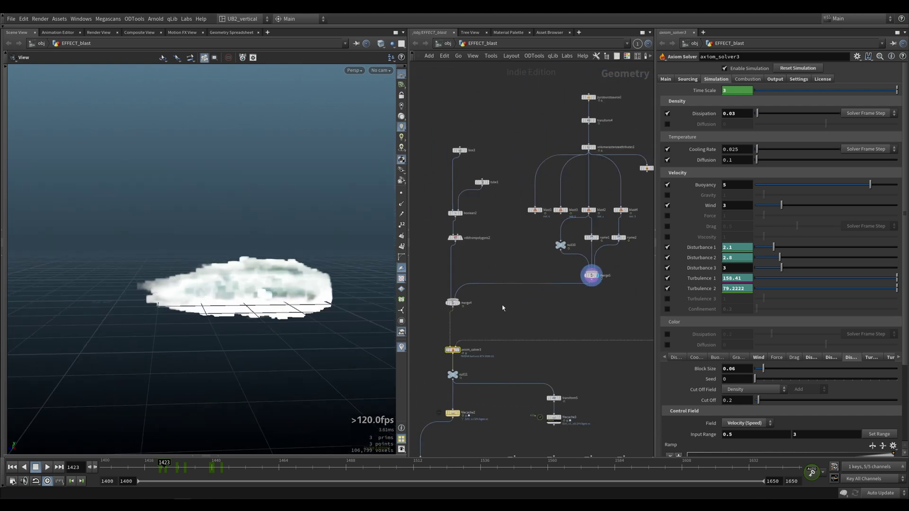
middle_drag(503, 309, 523, 292)
- Display the axiom_solver3 node, play the simulation to frame 1443 and examine the smoke plume from several angles
click(478, 334)
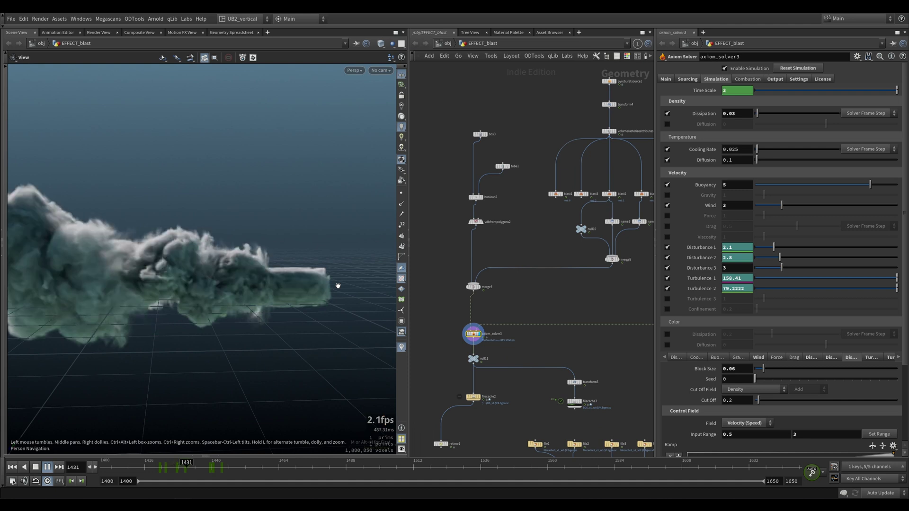
drag(338, 286, 259, 285)
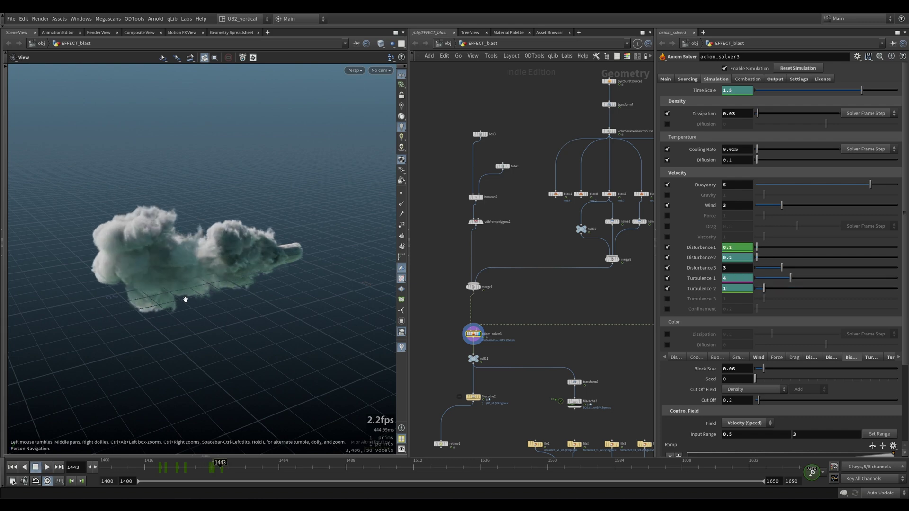
right_drag(162, 276, 208, 262)
middle_drag(209, 262, 217, 276)
scroll(217, 275, down, 3)
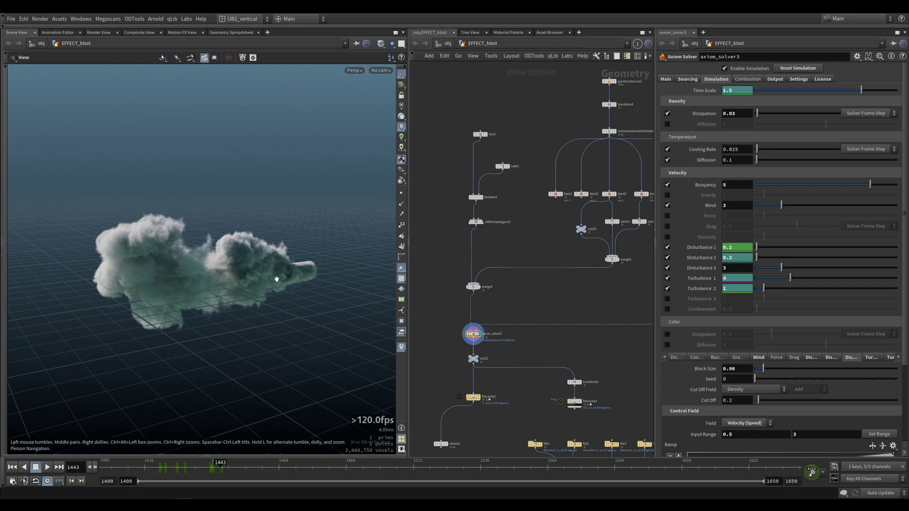
drag(276, 279, 259, 231)
drag(204, 271, 219, 290)
right_drag(219, 291, 212, 265)
drag(218, 272, 256, 251)
middle_drag(268, 239, 234, 251)
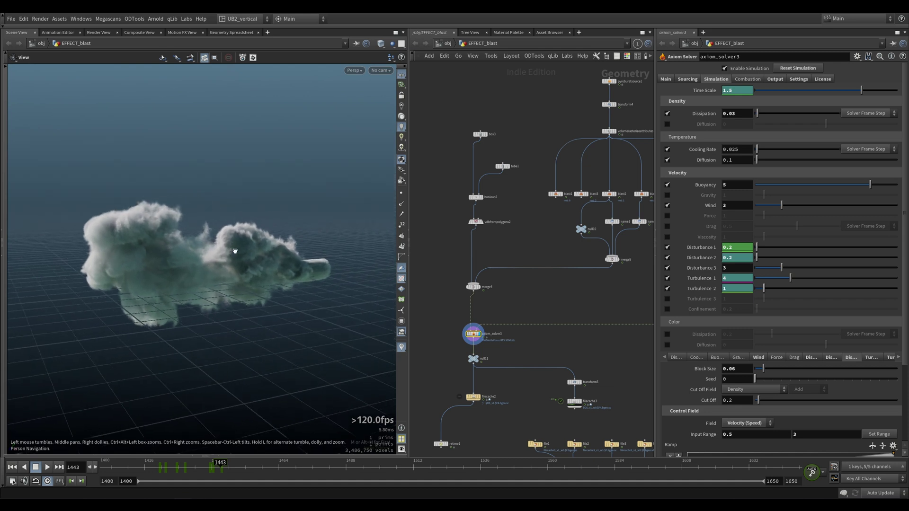
right_drag(233, 252, 227, 282)
- Save the simulation to disk through filecache2 for frames 1400 to 1480, interrupting the caching after frame 1460
middle_drag(452, 361, 433, 305)
scroll(463, 320, up, 2)
click(489, 325)
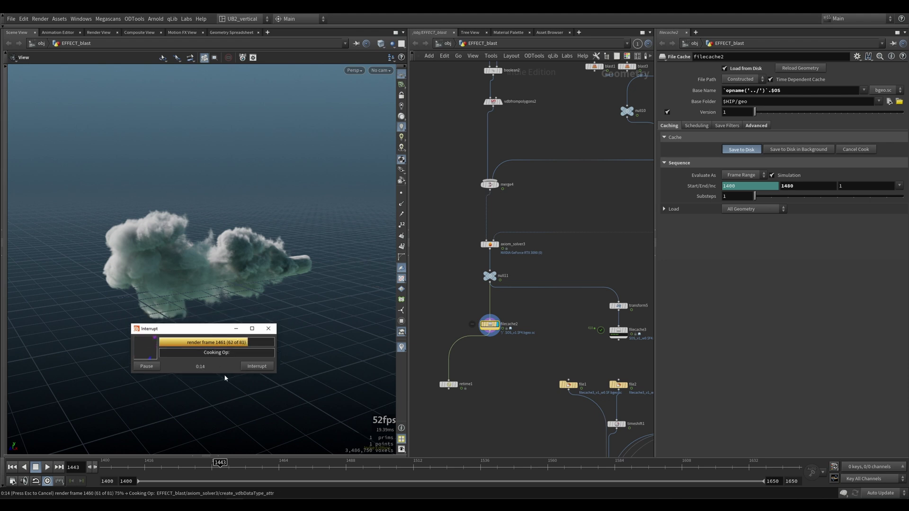
click(256, 367)
- Display the retime1 node and play back the cached blast from the first frame
click(461, 370)
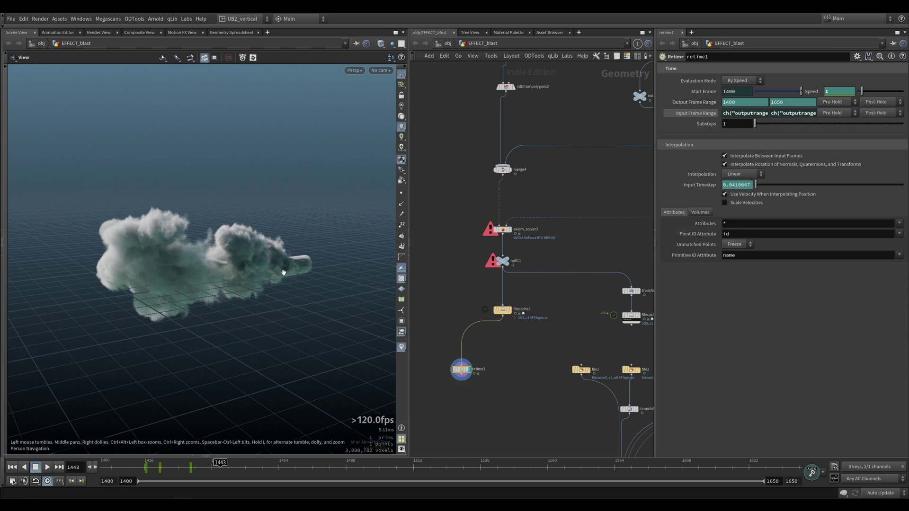
key(ctrl+Up)
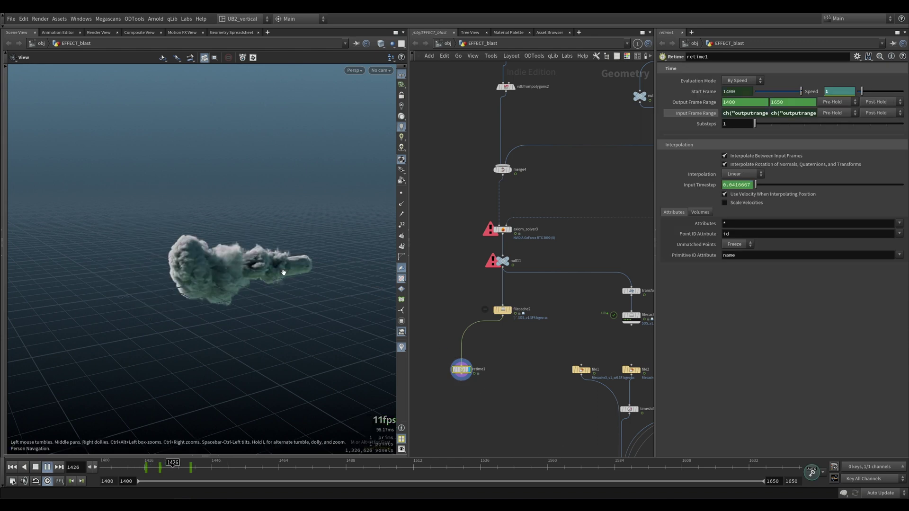
key(ctrl+Left)
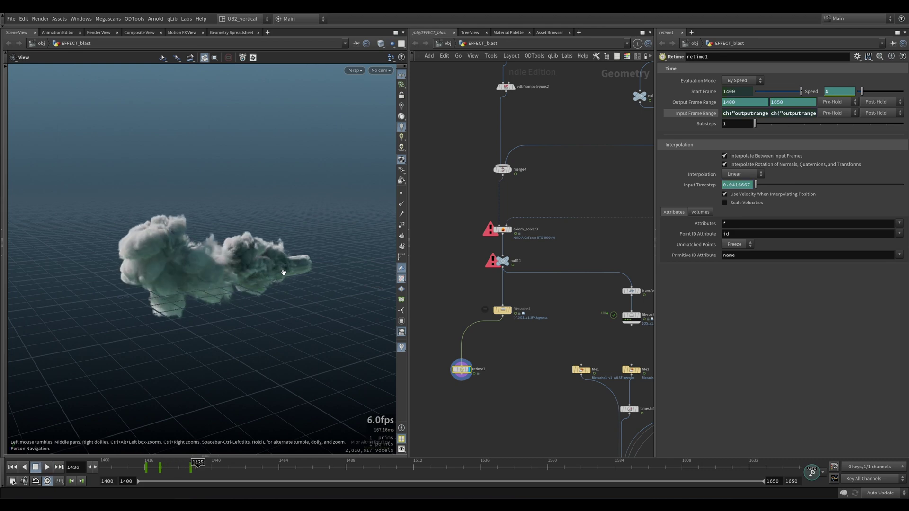
key(ctrl+Left)
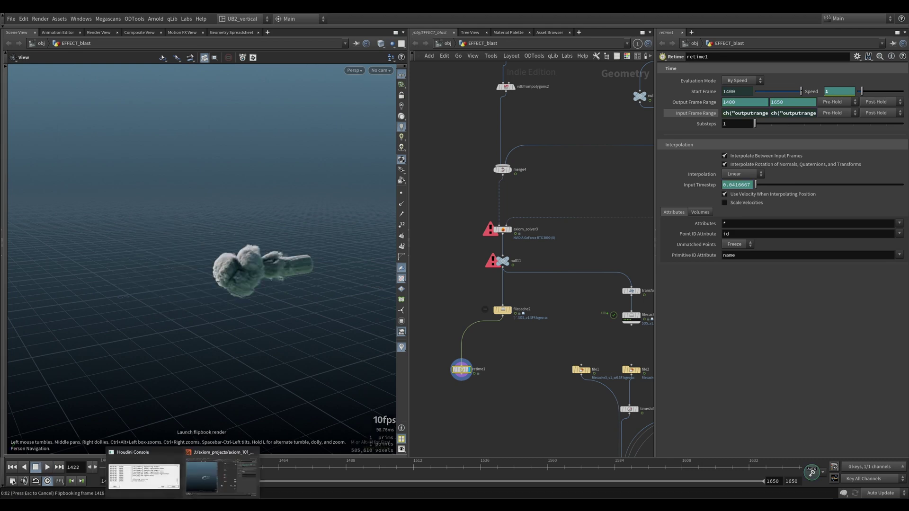
- Render a flipbook of the retime1 output for frames 1400 to 1500, stop it at frame 1475 and play it in MPlay
mouse_move(218, 499)
click(250, 476)
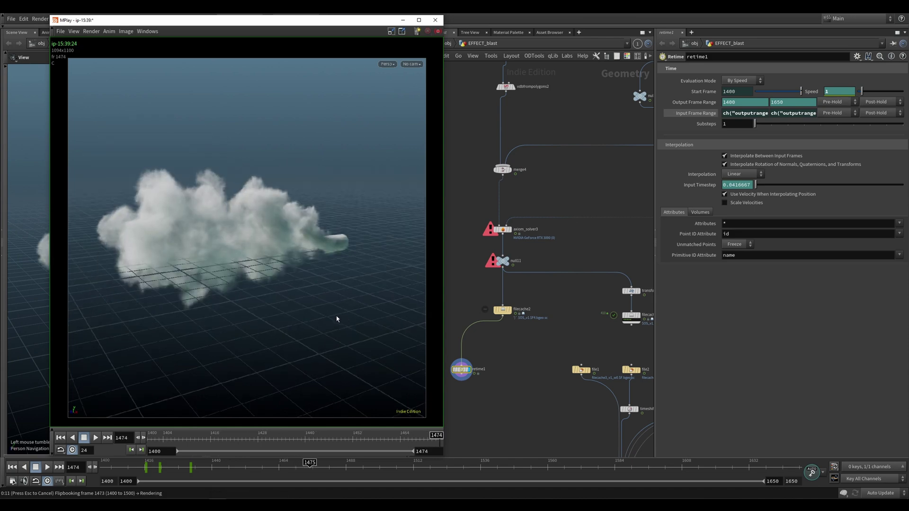
key(Escape)
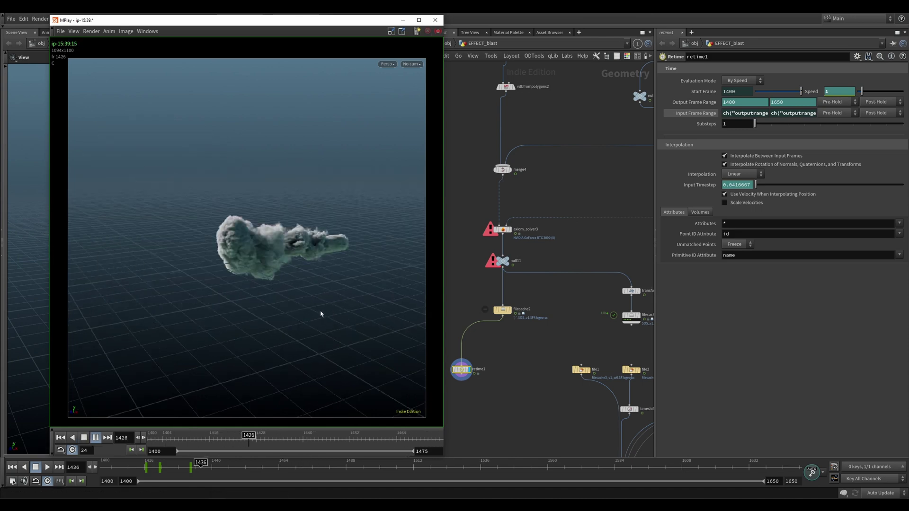